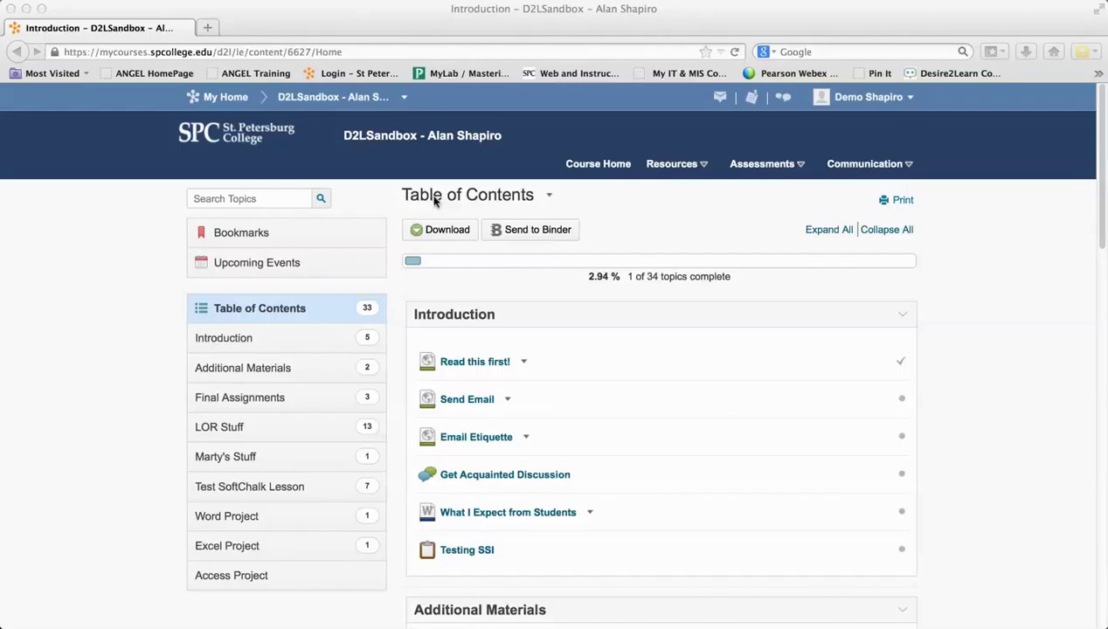
Preview the printable Table of Contents and cancel its print dialog without printing.
click(913, 204)
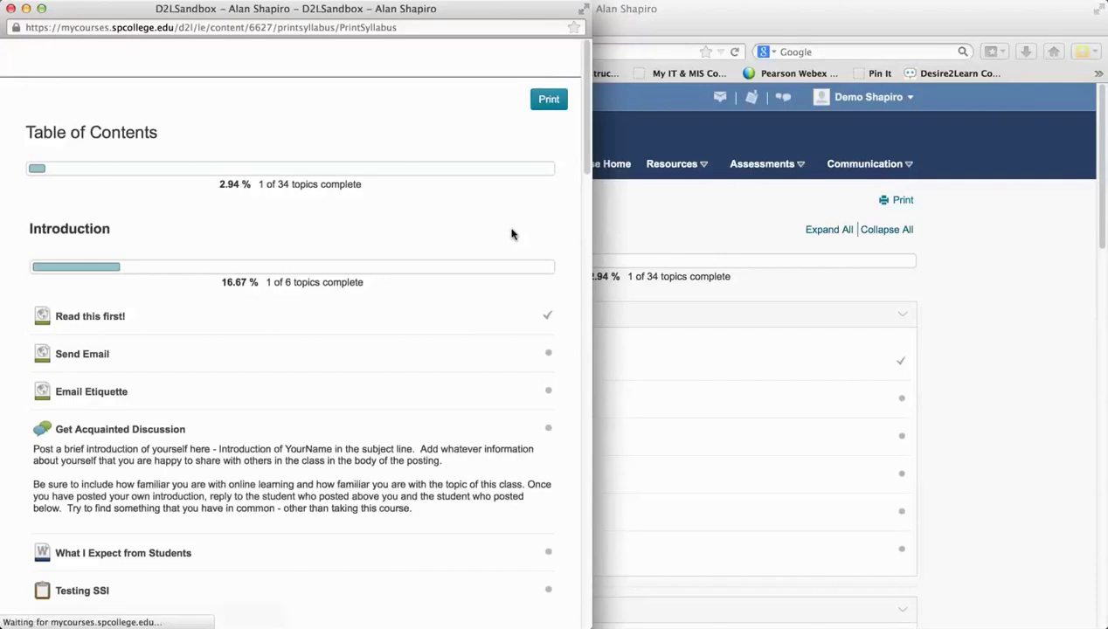
drag(555, 129, 789, 102)
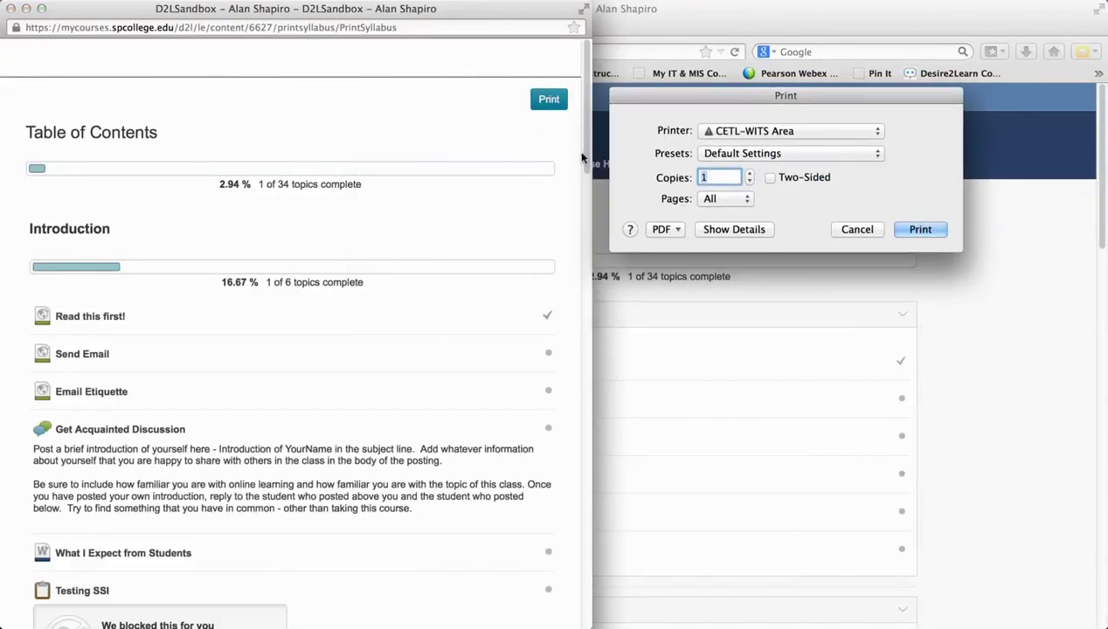
click(855, 230)
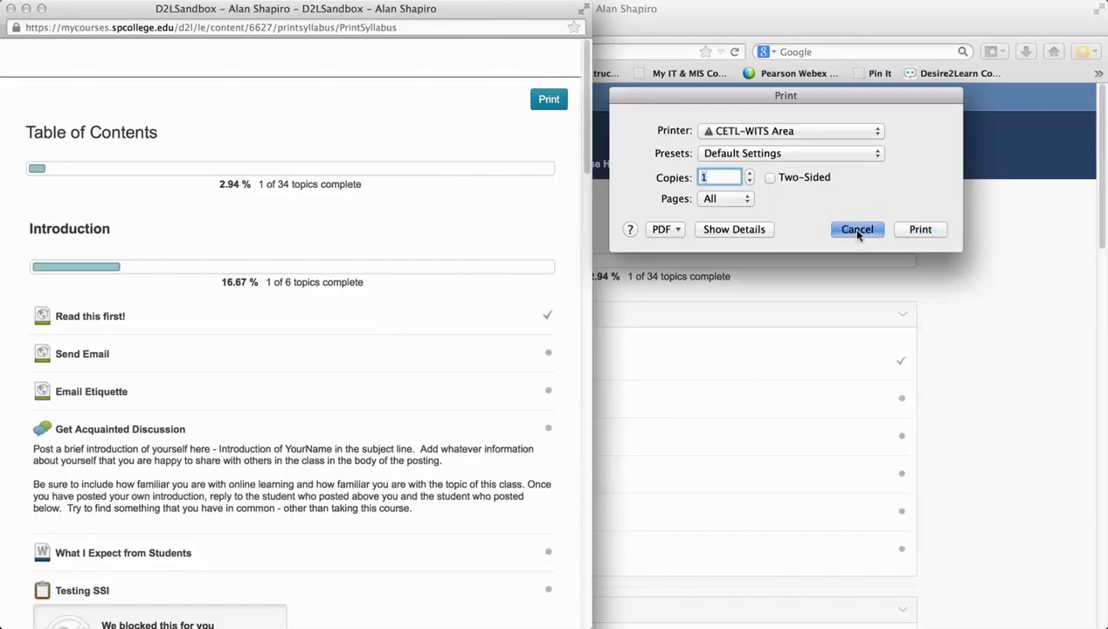
drag(585, 103, 565, 27)
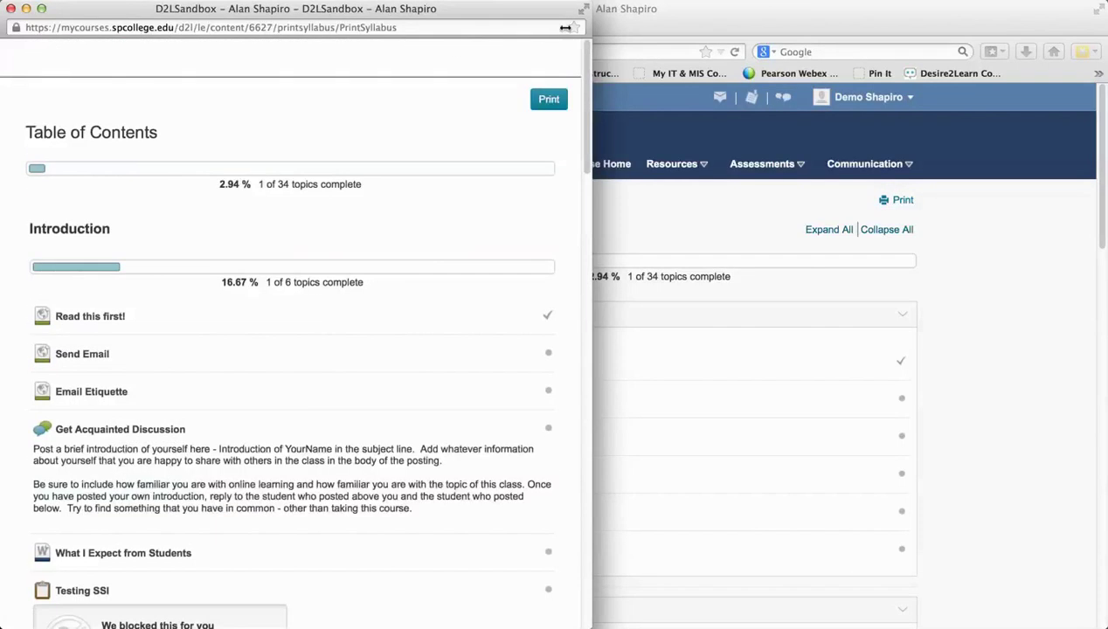
click(11, 9)
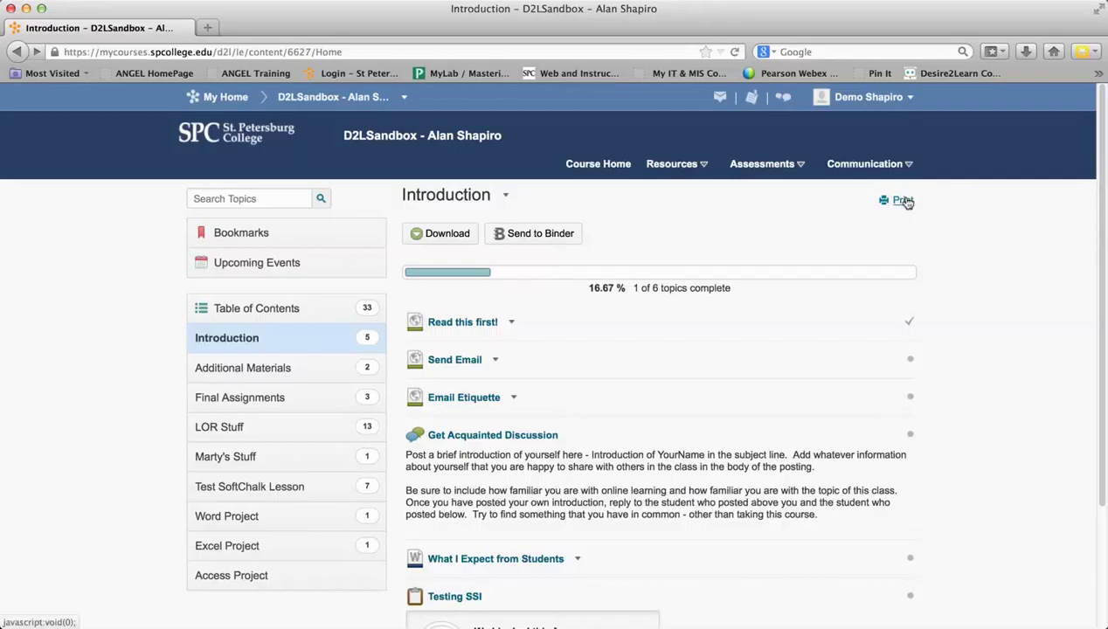
click(903, 201)
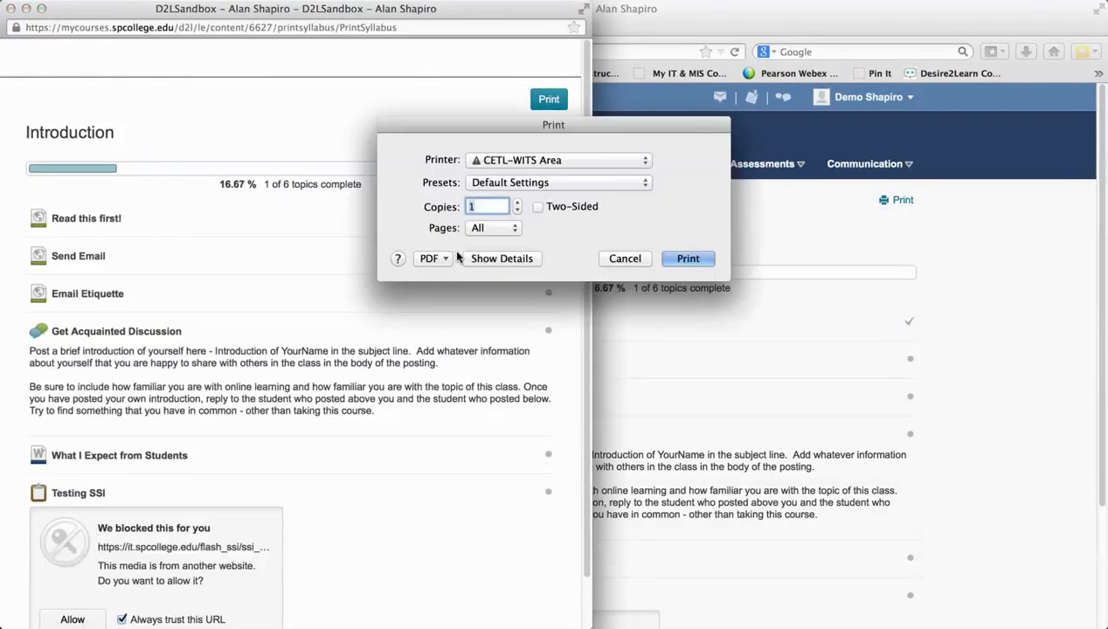
drag(519, 107, 783, 113)
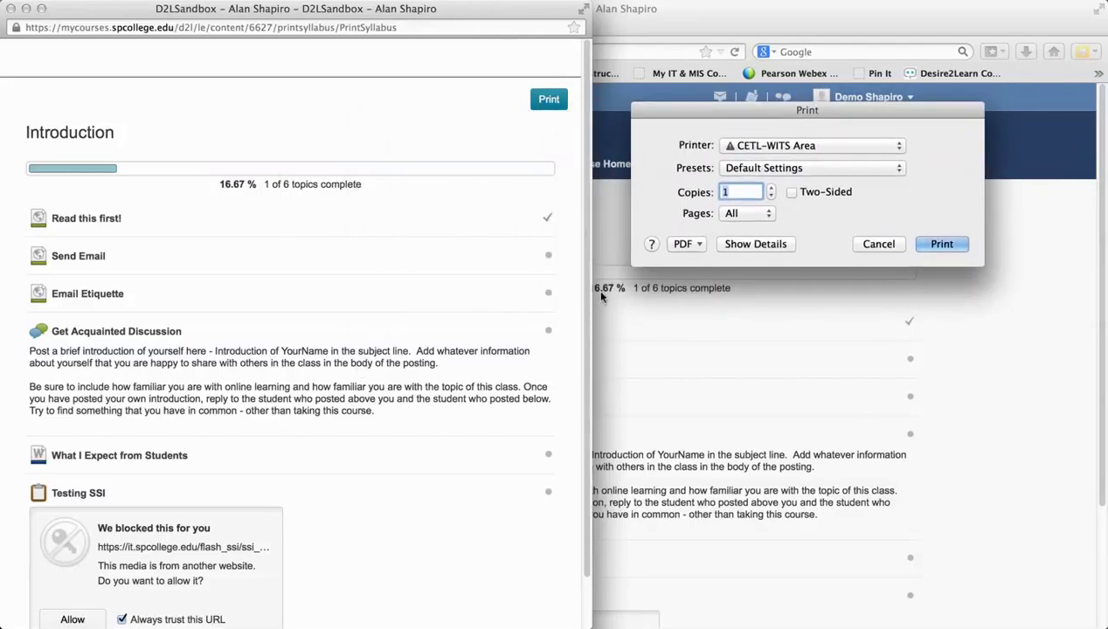
click(877, 243)
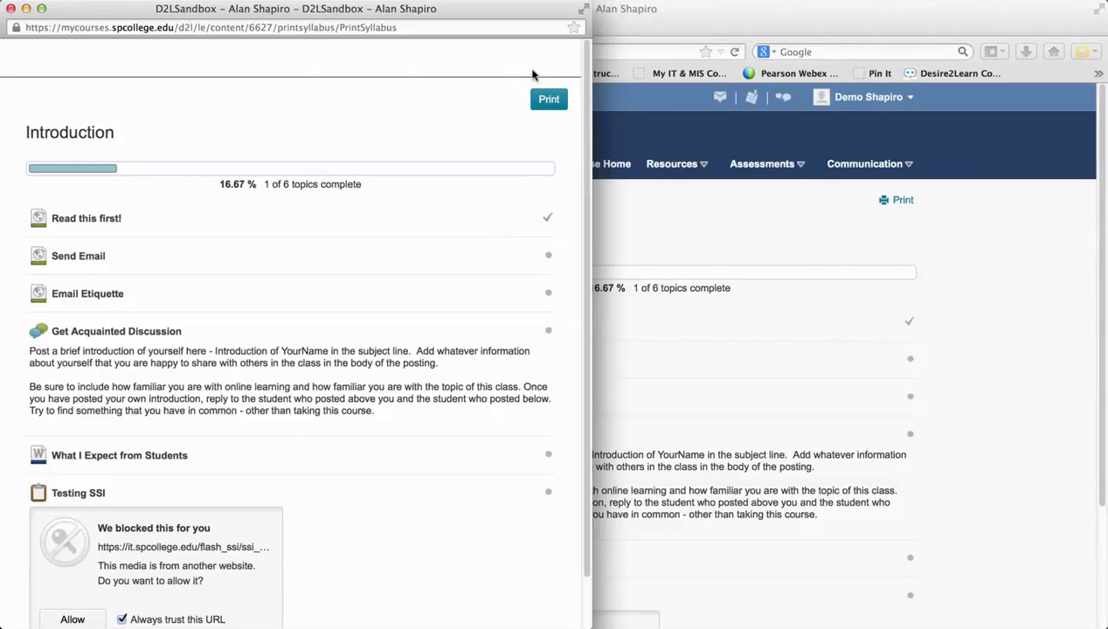
click(11, 11)
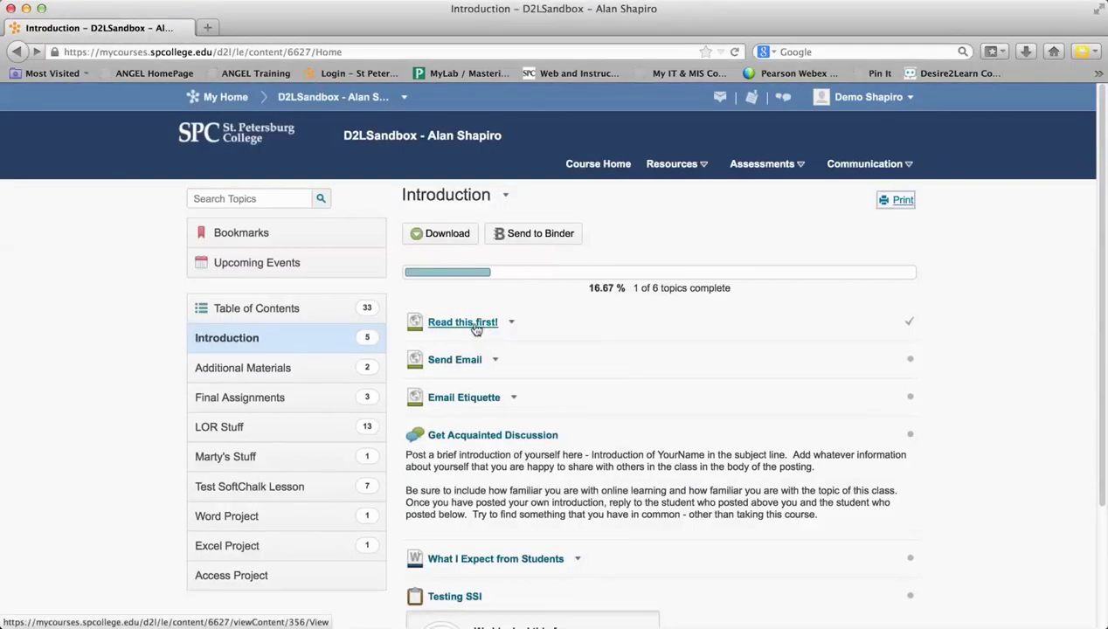
Open the 'Read this first!' topic, cancel its print dialog, and start downloading the topic.
click(472, 326)
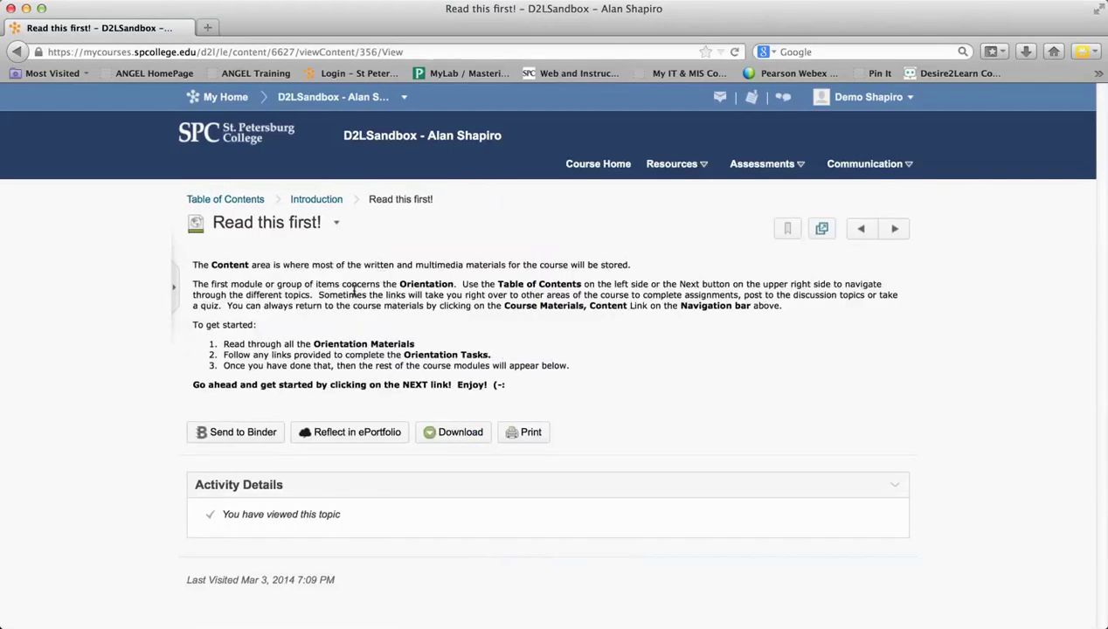
click(531, 434)
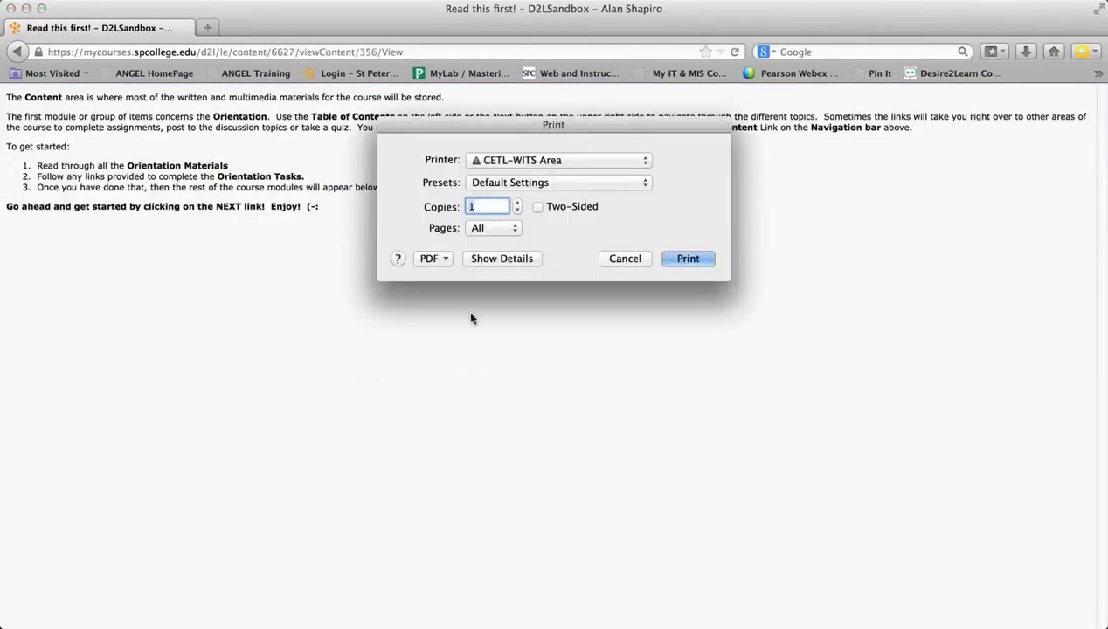
click(623, 259)
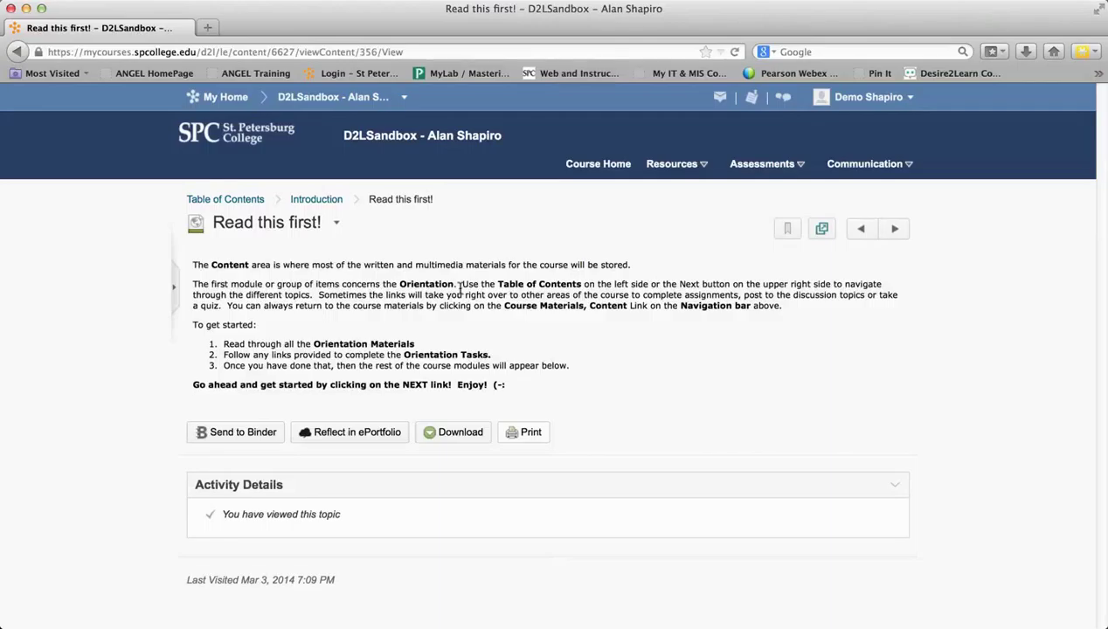
click(457, 441)
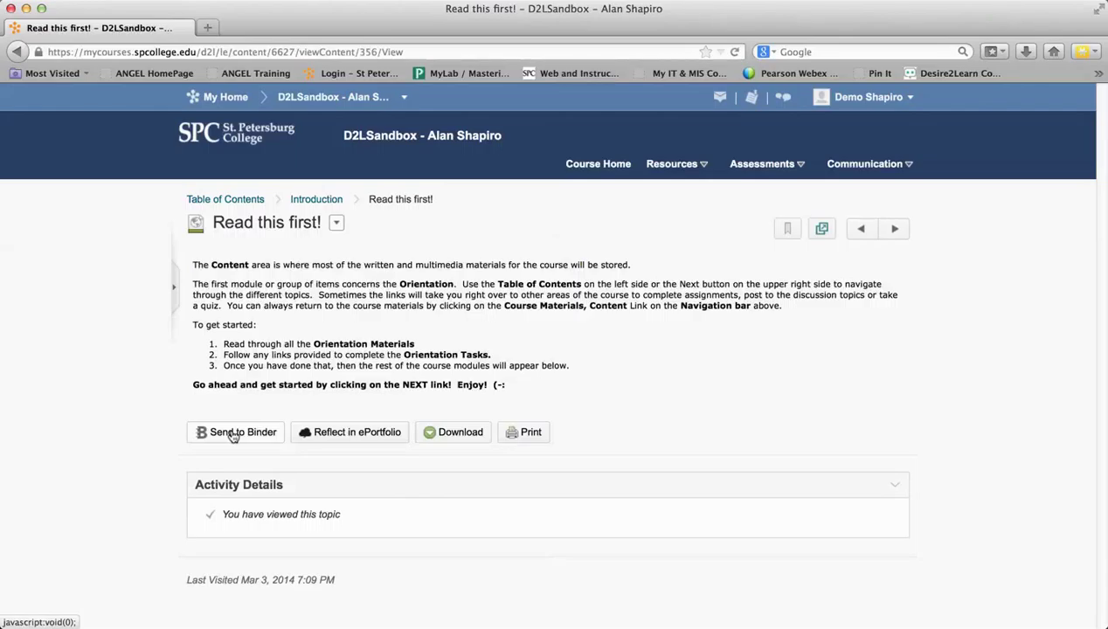
Return to the Table of Contents and open the BrainRule10 presentation from Module 1 in the viewer.
click(234, 203)
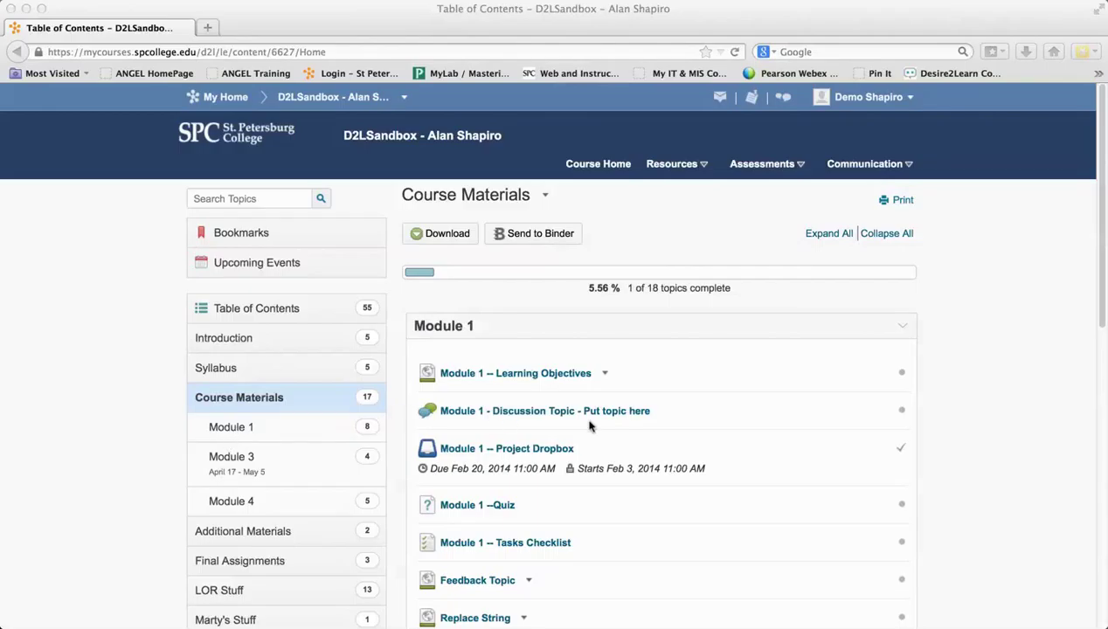
scroll(665, 437, down, 3)
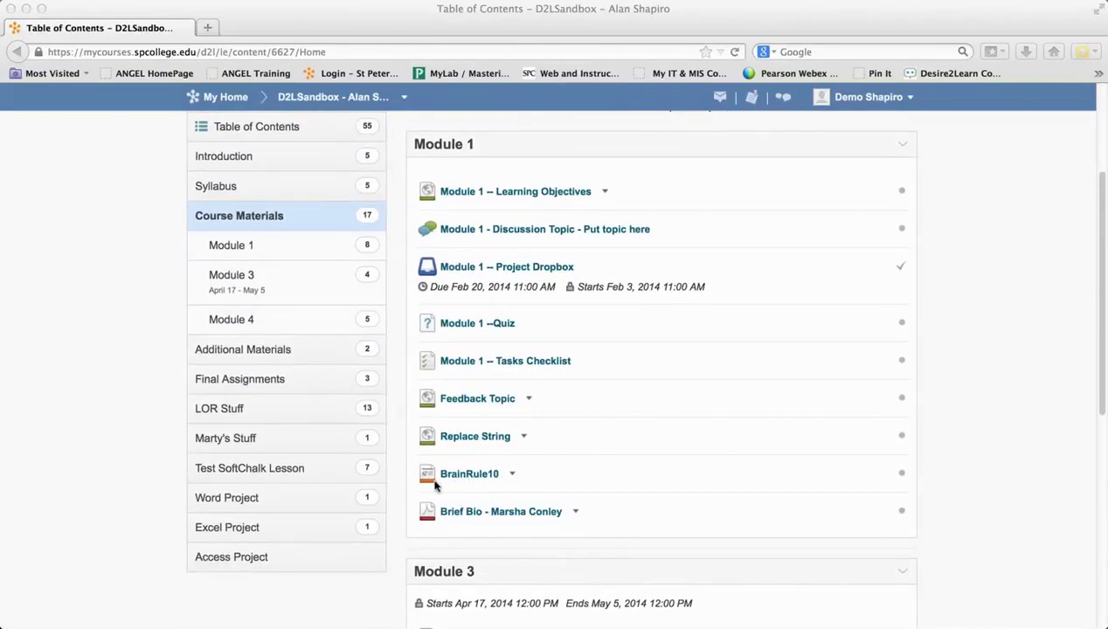
click(479, 477)
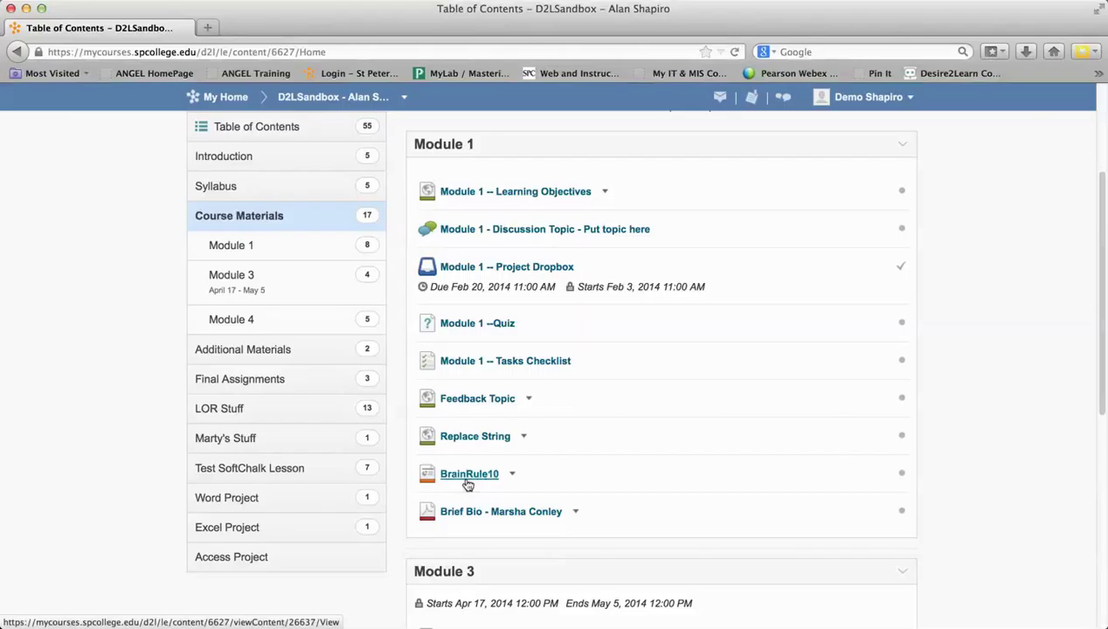
click(468, 480)
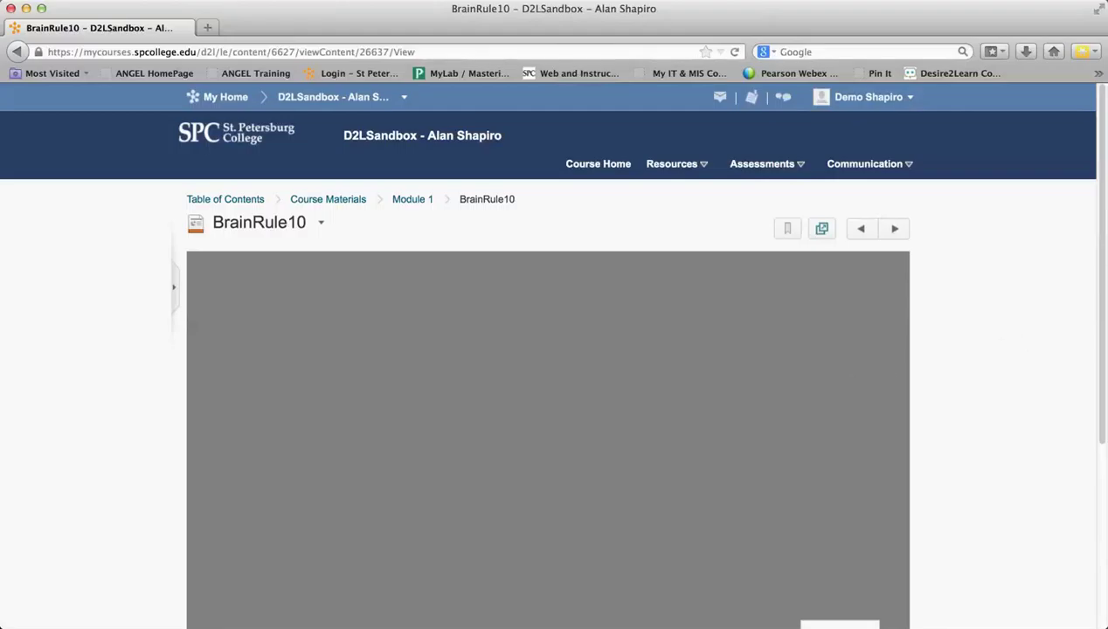
drag(1100, 271, 1103, 328)
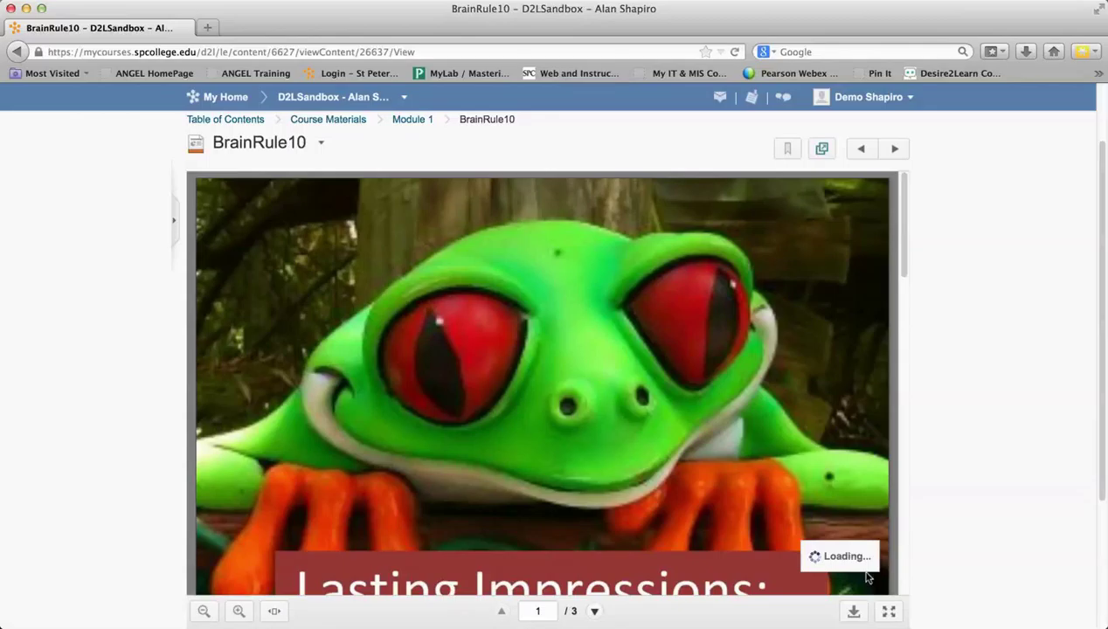
scroll(942, 501, down, 1)
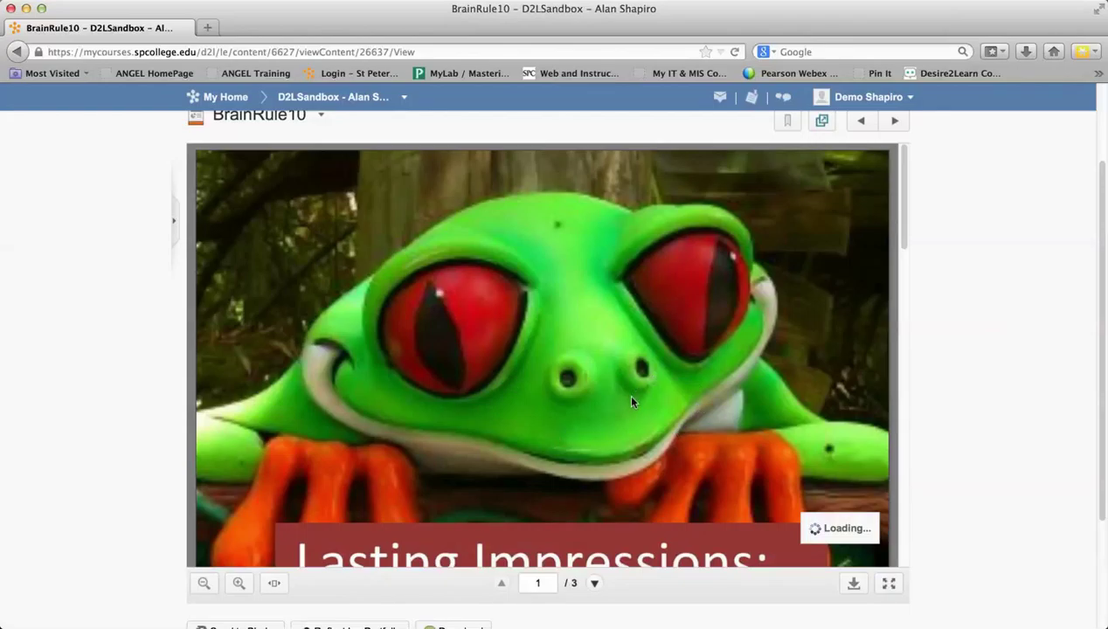
Page the BrainRule10 presentation forward to slide 3.
click(596, 590)
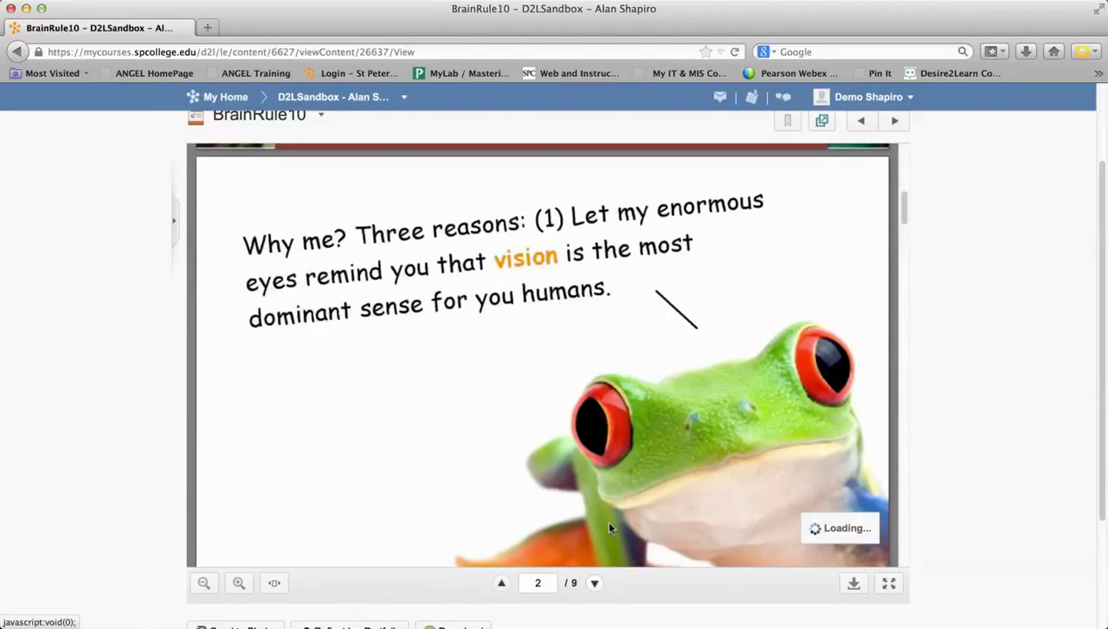
click(594, 584)
scroll(953, 555, down, 1)
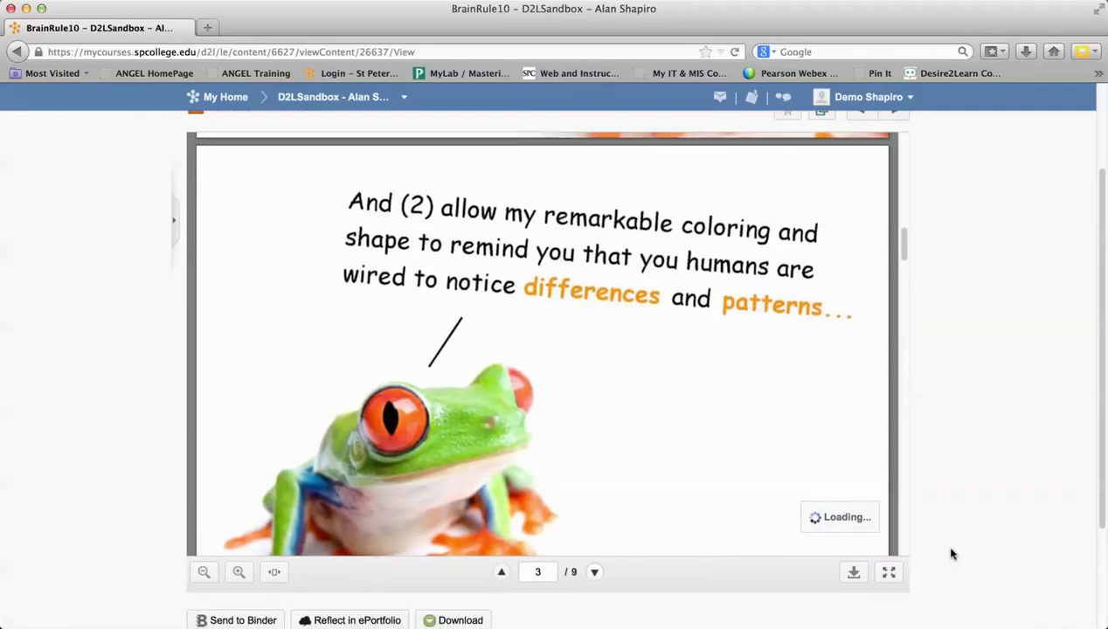
scroll(952, 554, down, 2)
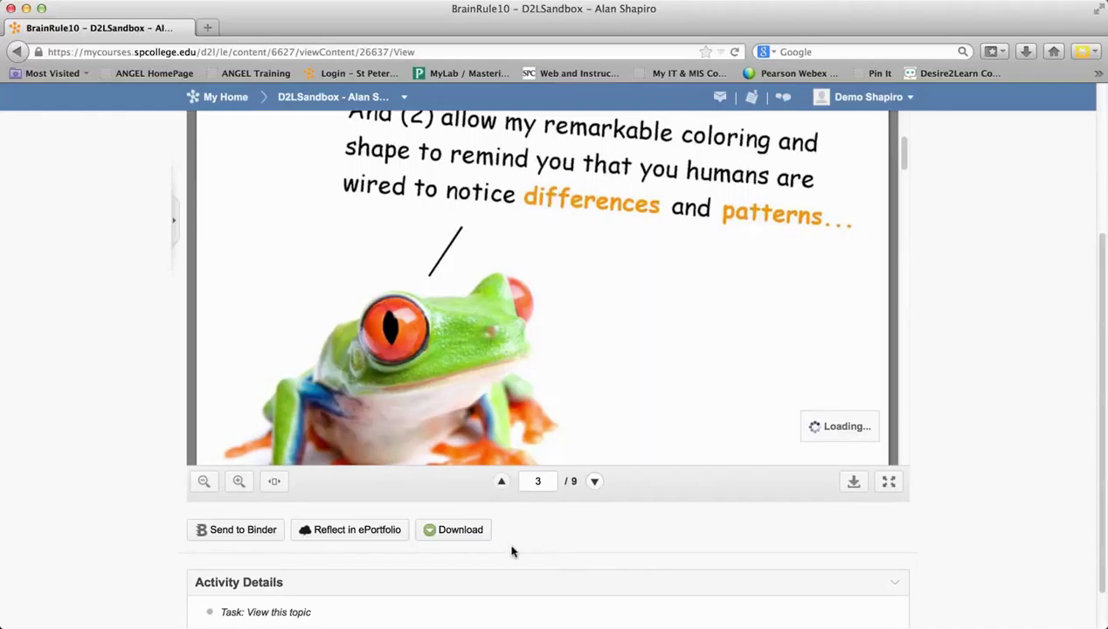
scroll(920, 449, up, 5)
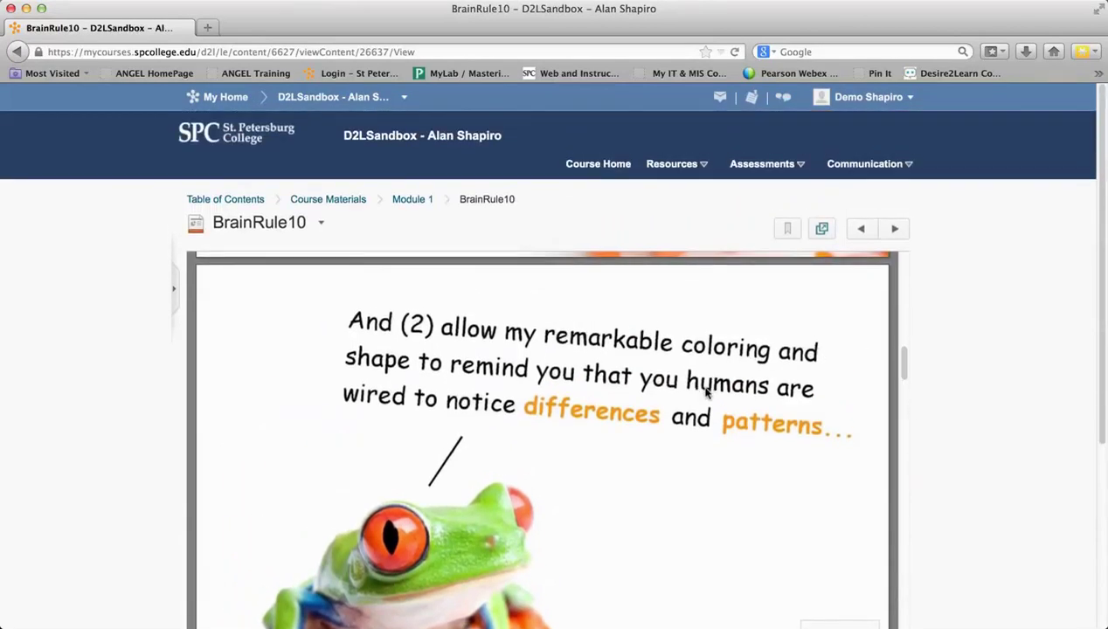
scroll(709, 402, down, 2)
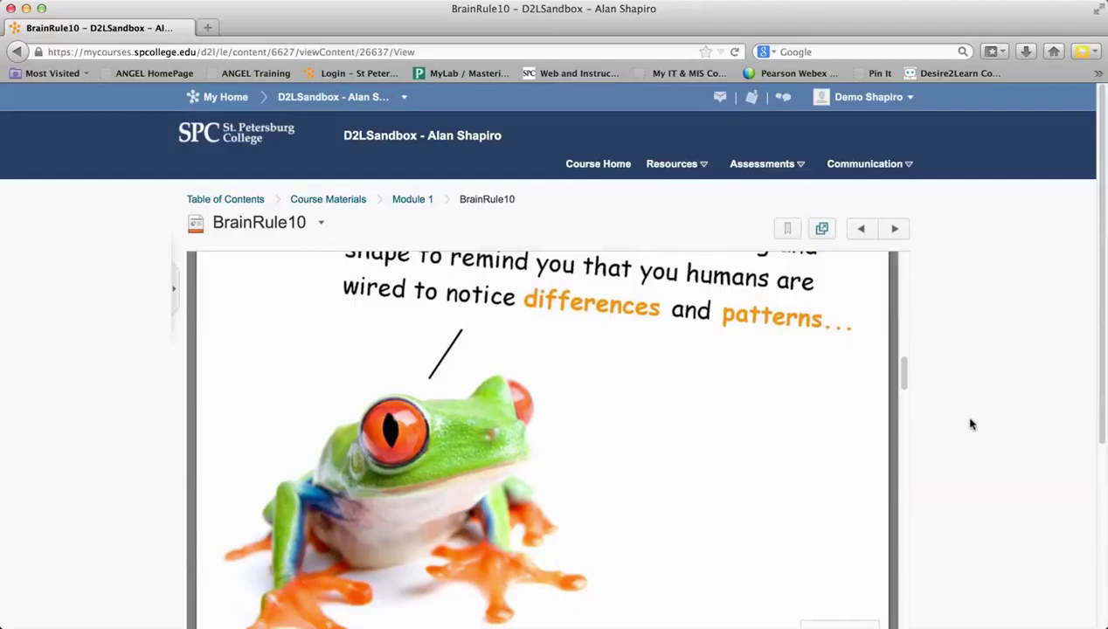
scroll(969, 421, down, 4)
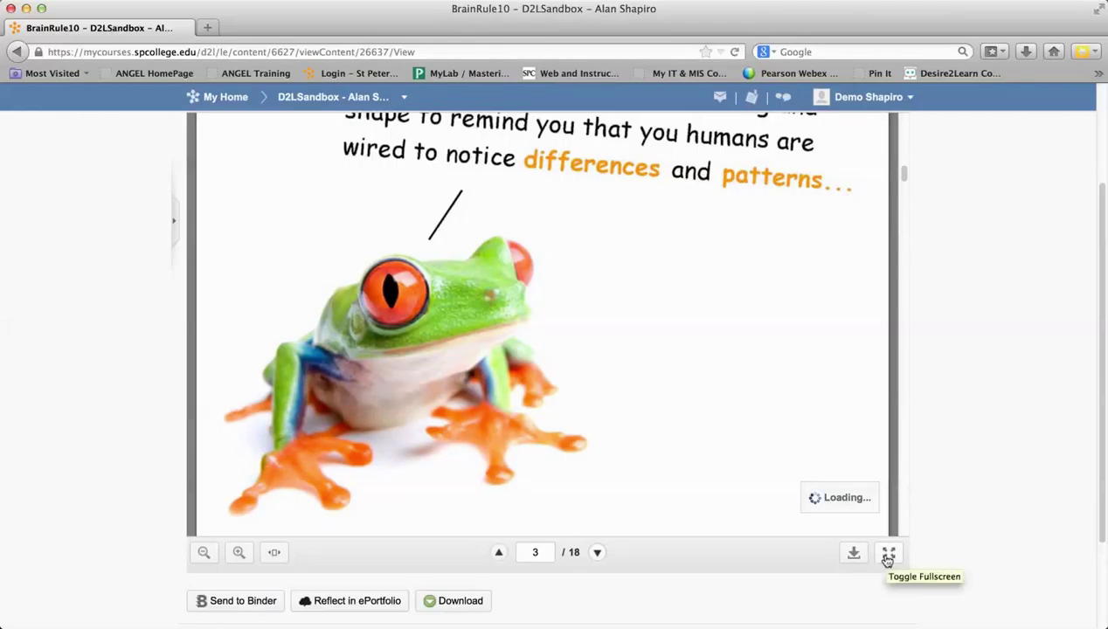
Toggle full-screen slide view and advance to slide 4.
click(890, 555)
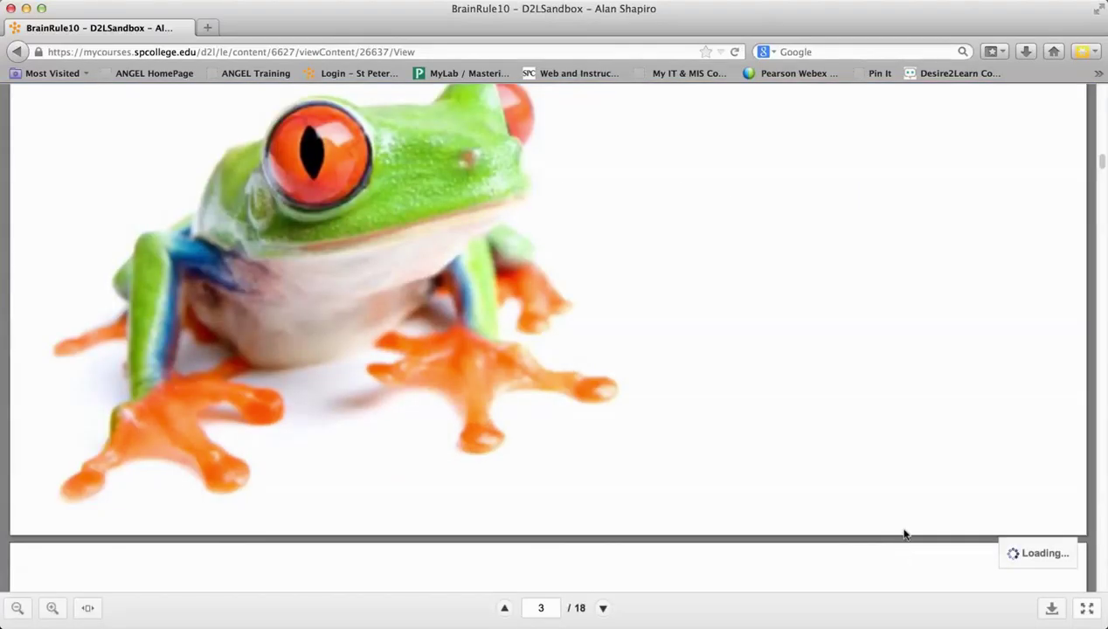
click(603, 609)
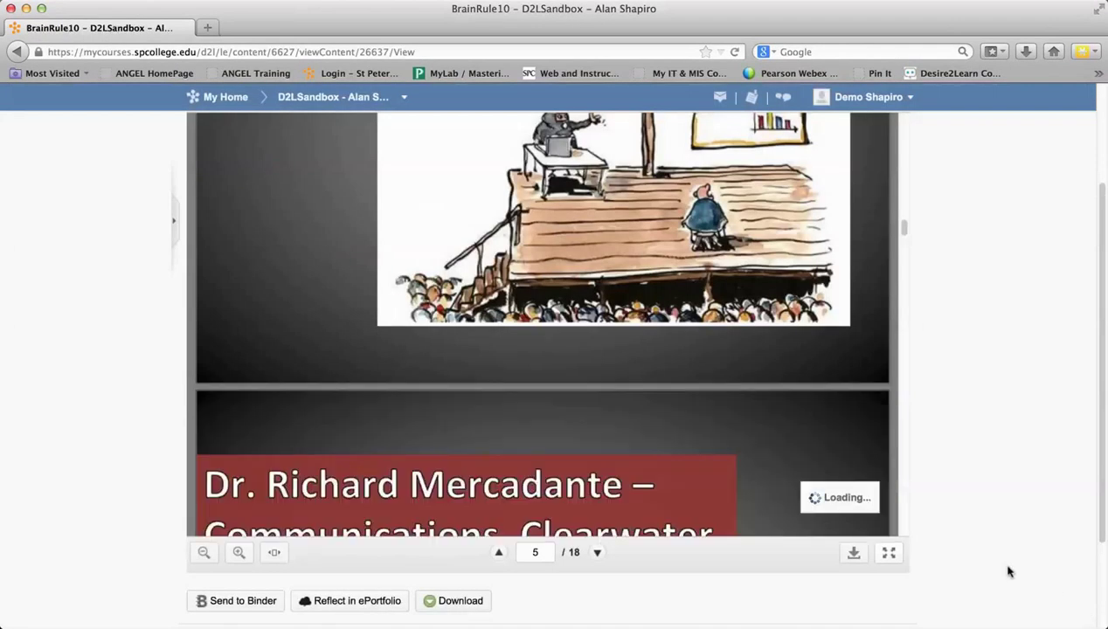
scroll(905, 470, up, 10)
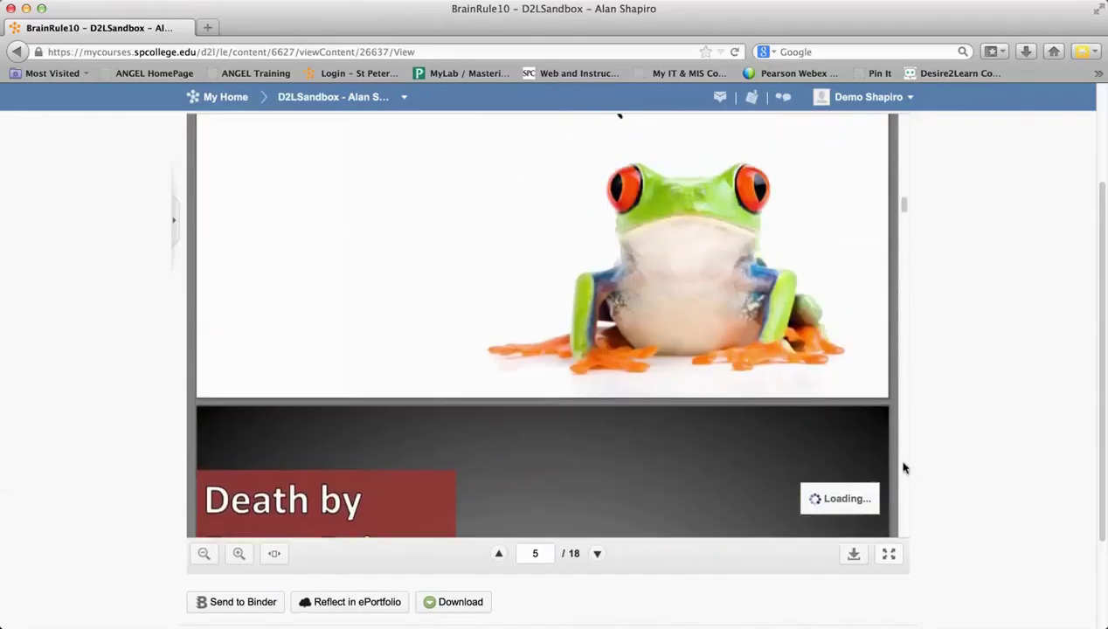
scroll(902, 466, up, 5)
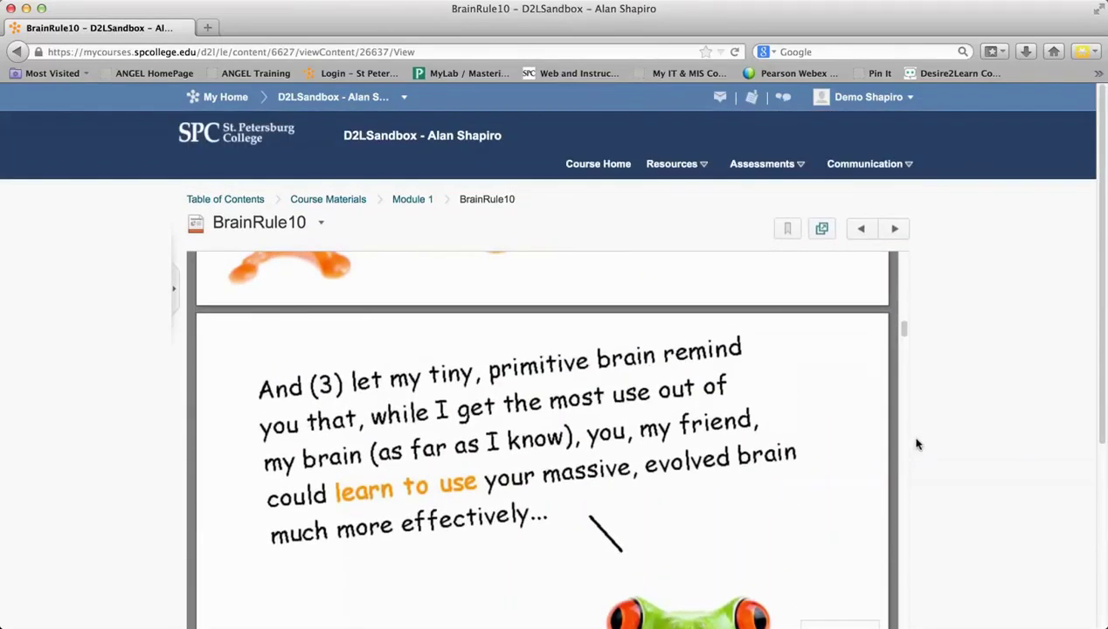
scroll(917, 445, down, 5)
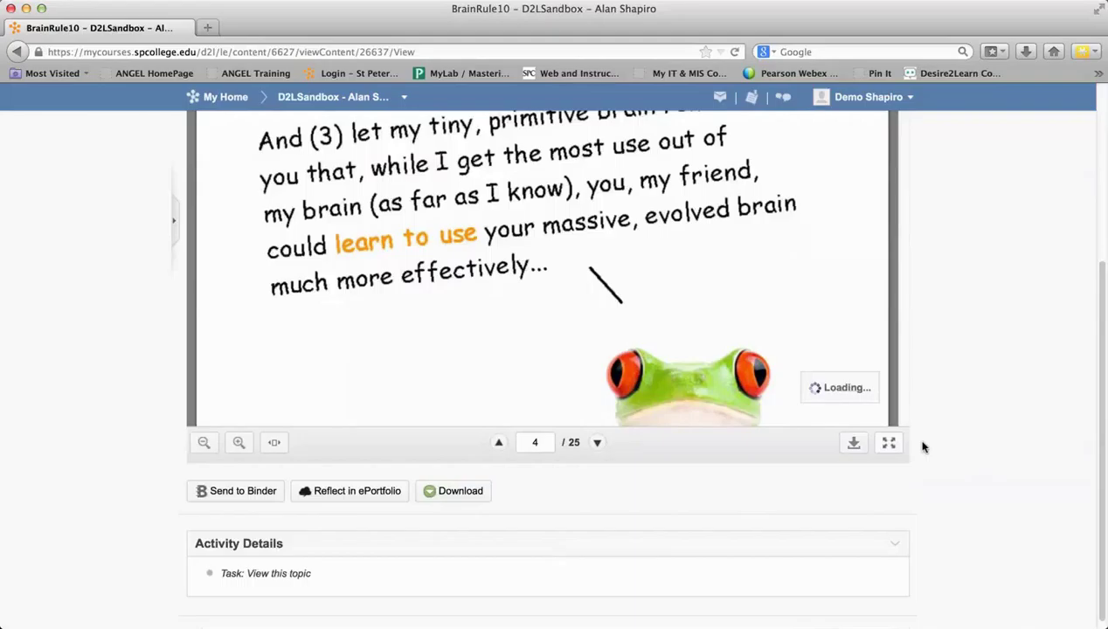
scroll(922, 447, up, 5)
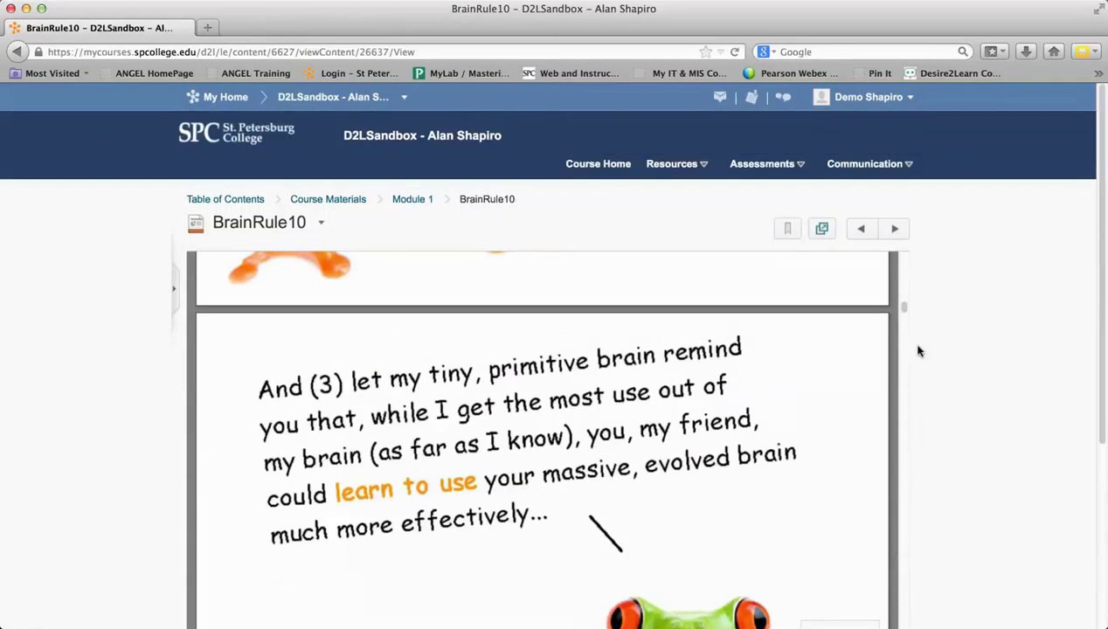
Open the Brief Bio PDF topic, scroll through it, and close its actions dropdown unused.
click(892, 230)
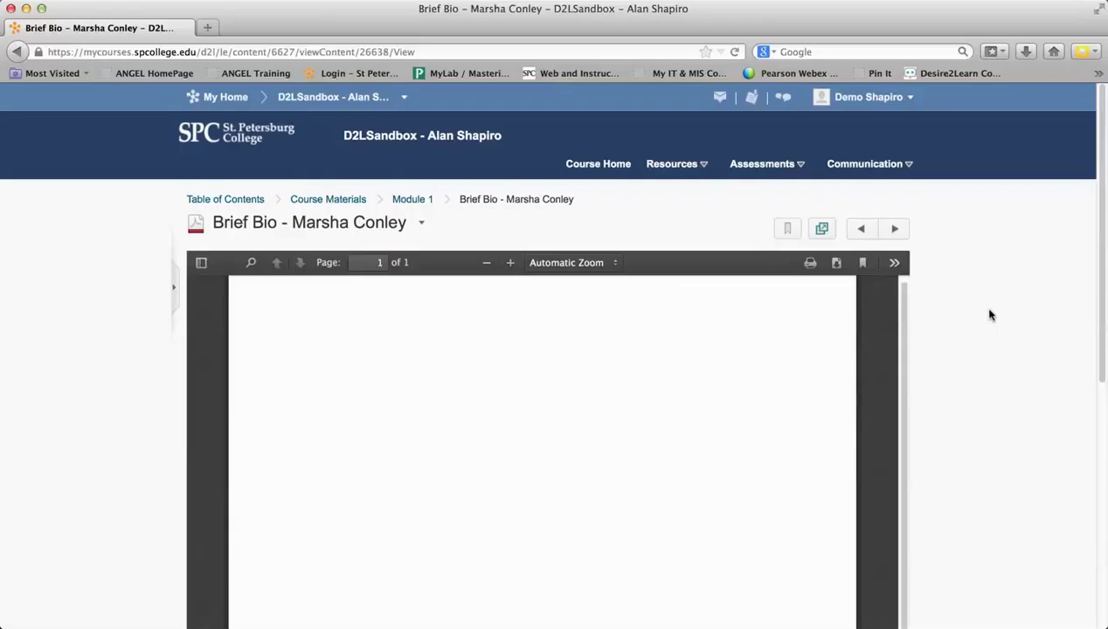
scroll(988, 367, down, 3)
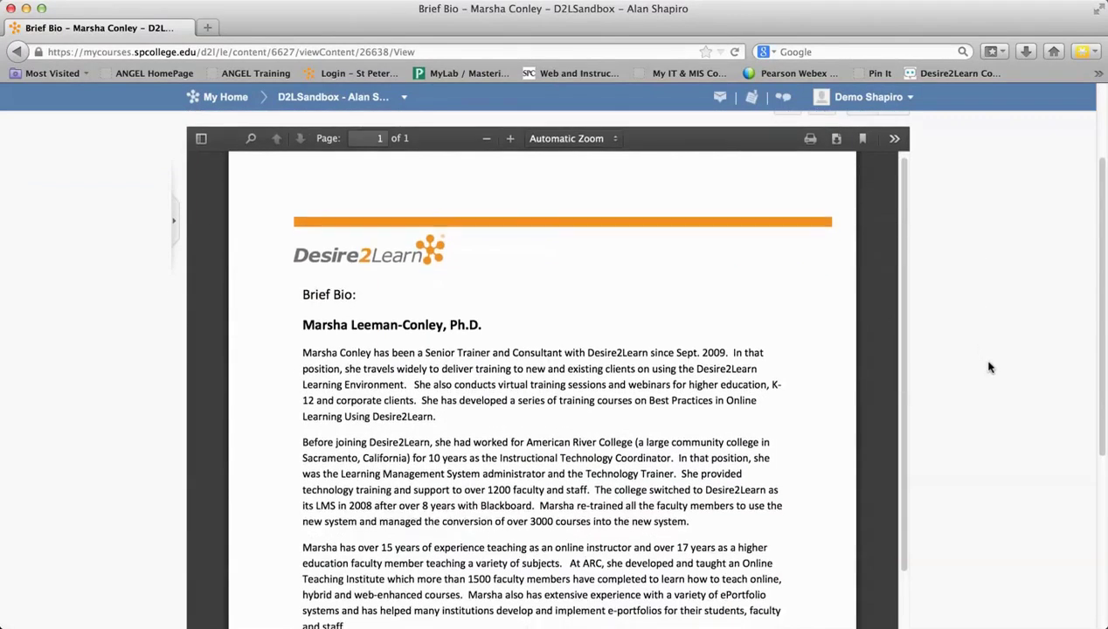
scroll(988, 367, down, 5)
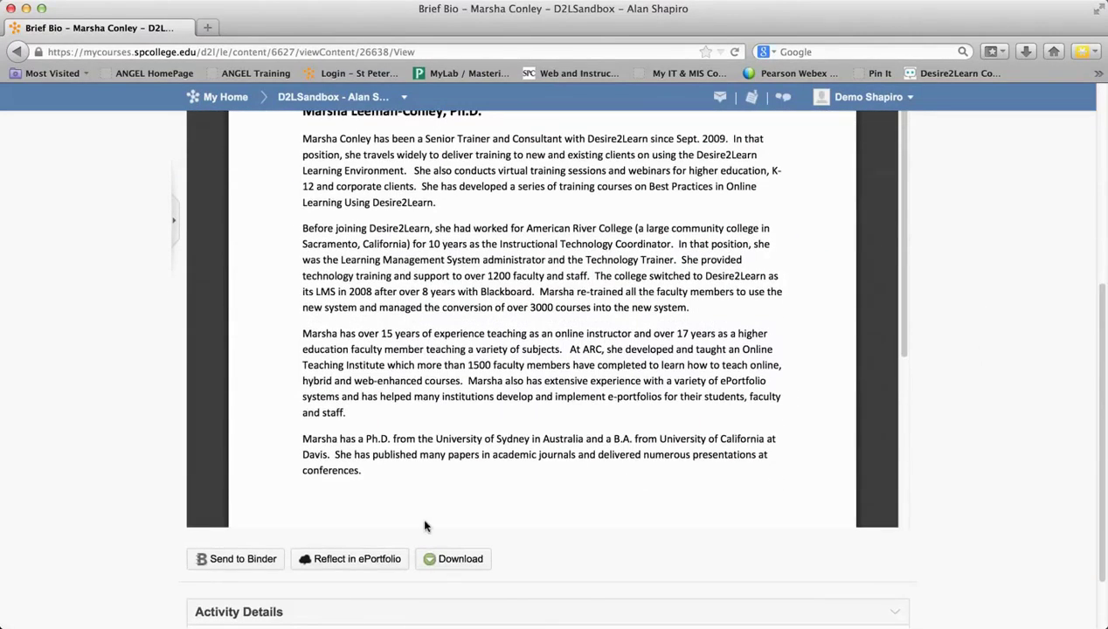
scroll(585, 507, up, 5)
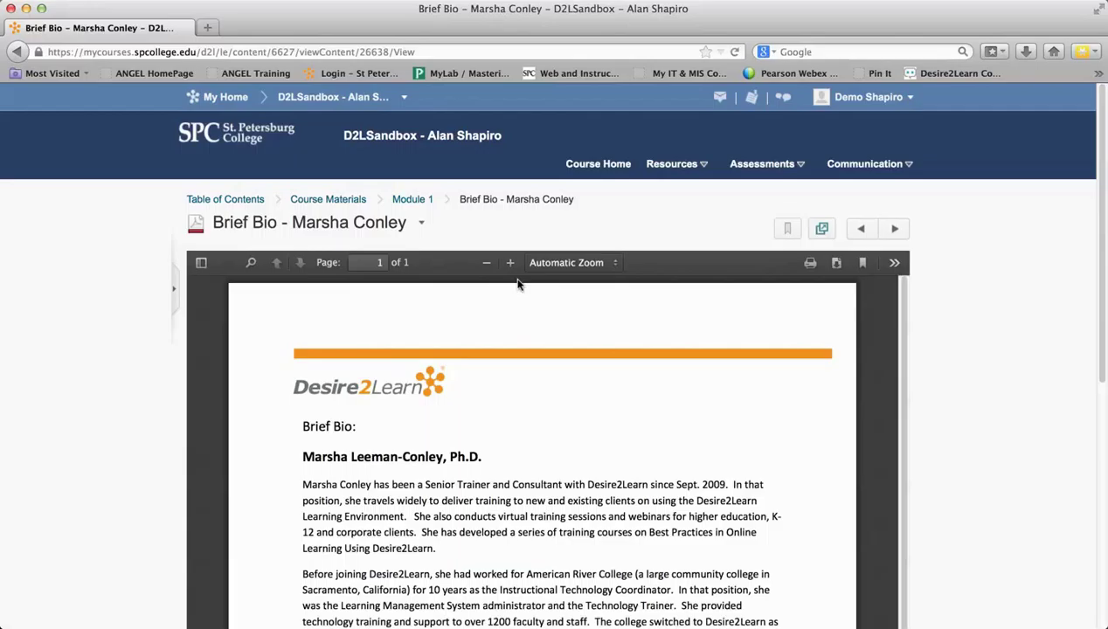
click(421, 224)
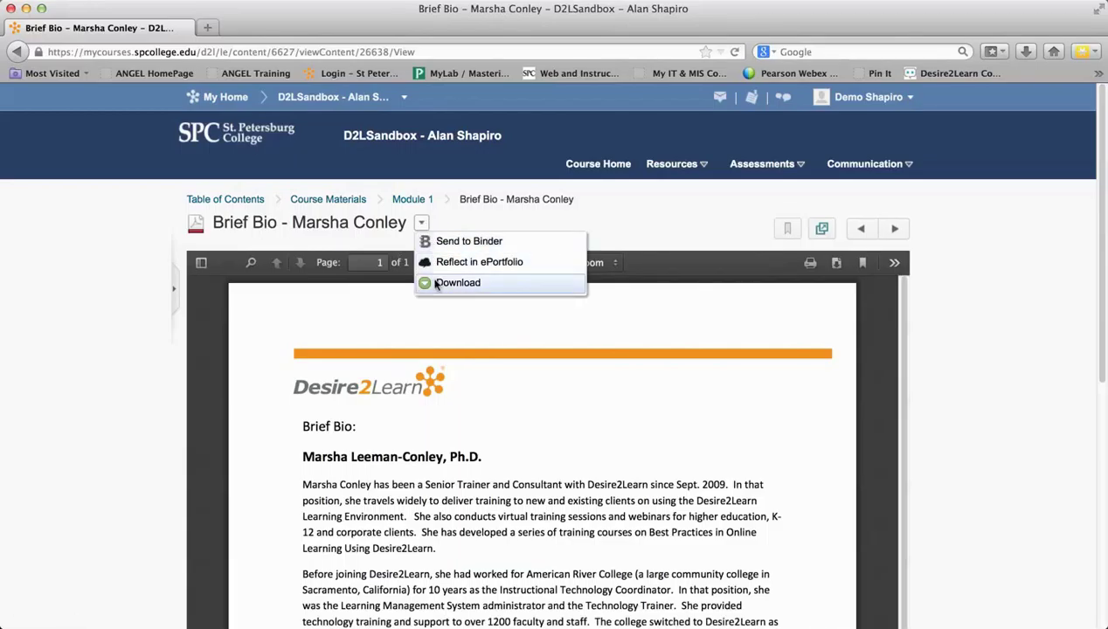
click(602, 227)
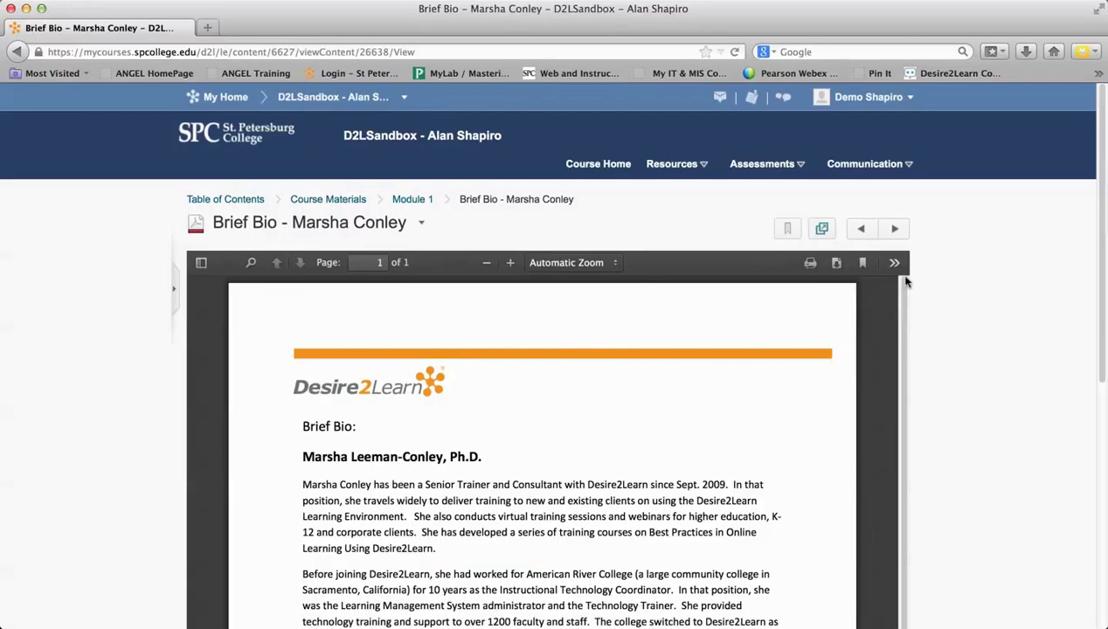
click(810, 264)
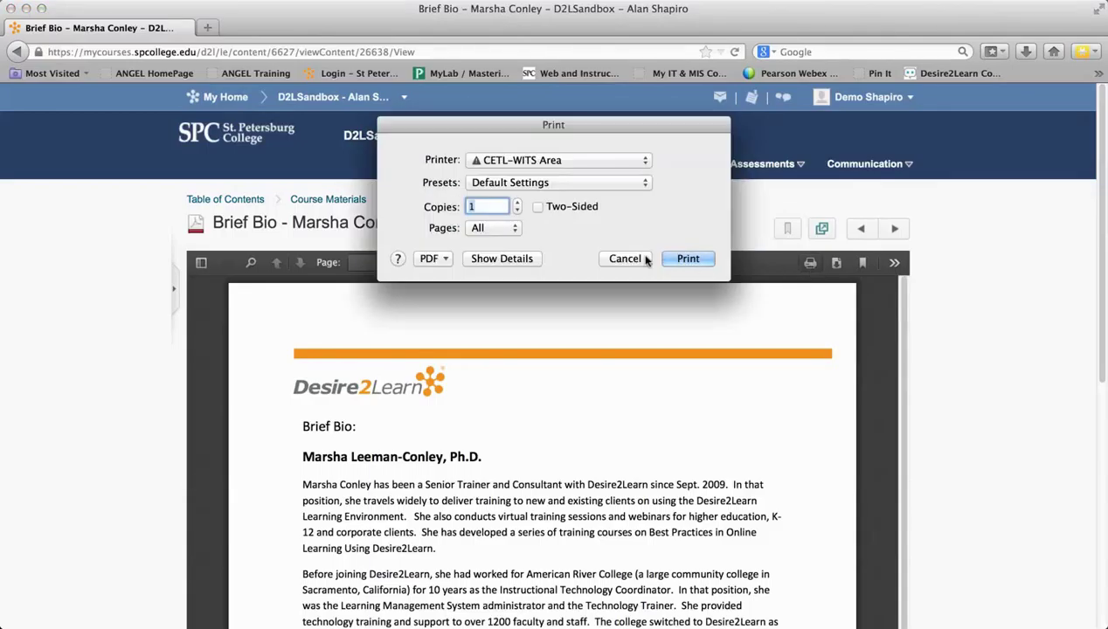
click(624, 259)
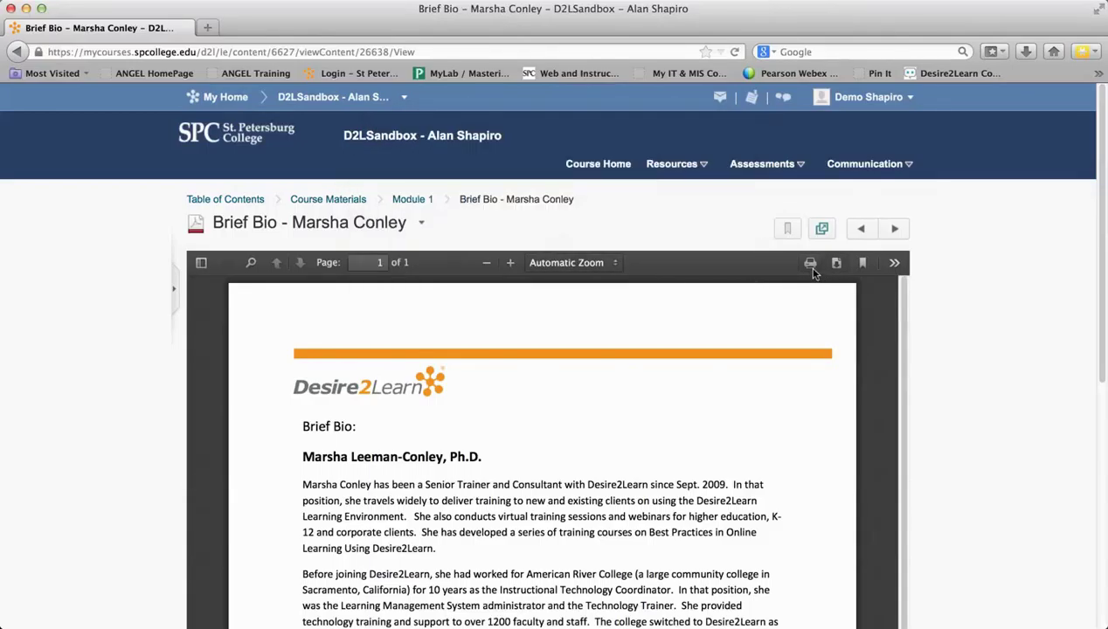